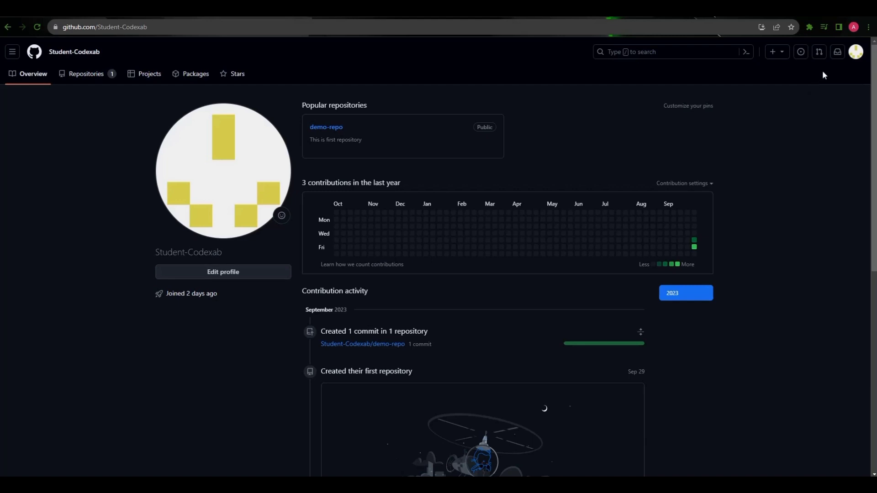
# Open the demo-repo repository from the account's own repositories and highlight the README.md commit message.
pyautogui.click(856, 52)
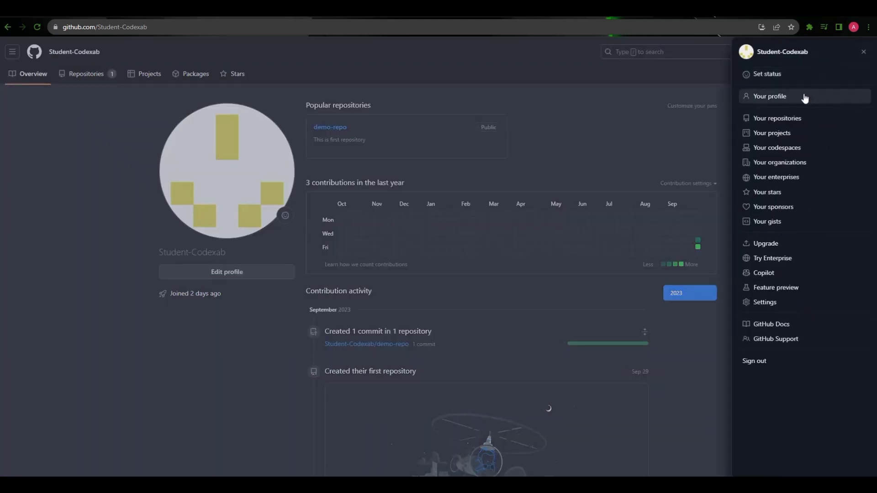
pyautogui.click(784, 120)
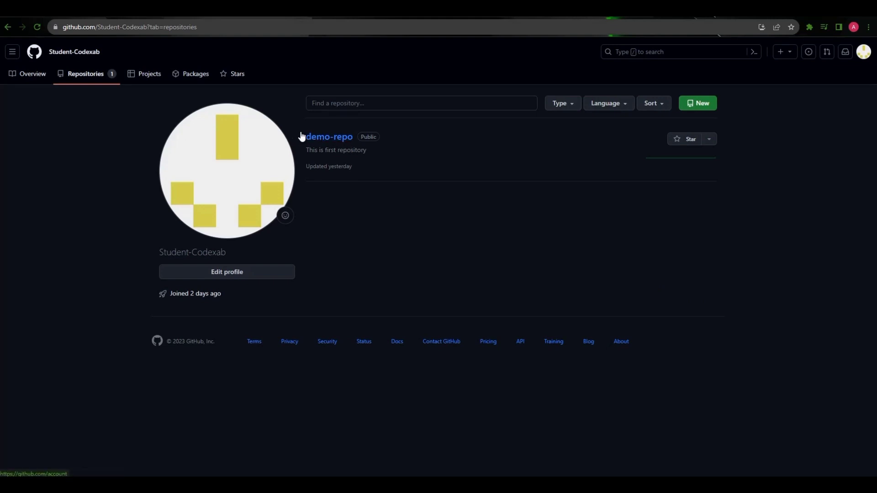
pyautogui.click(335, 139)
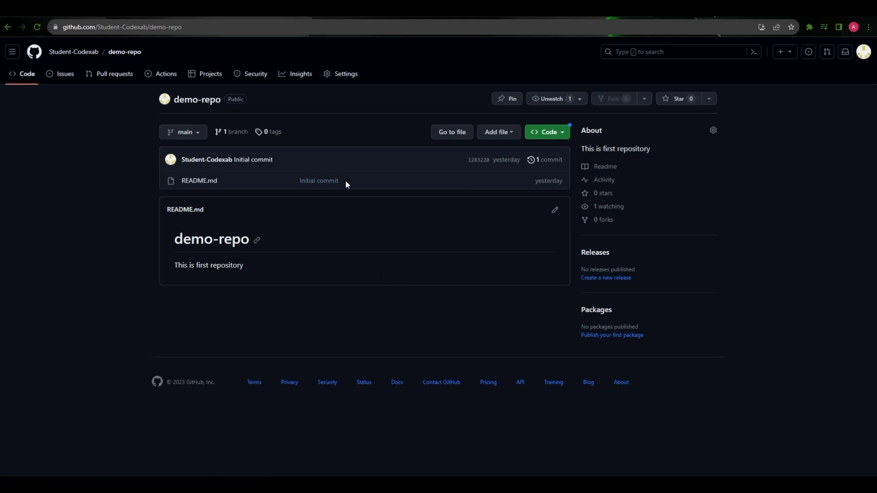
pyautogui.moveTo(342, 180); pyautogui.dragTo(300, 177)
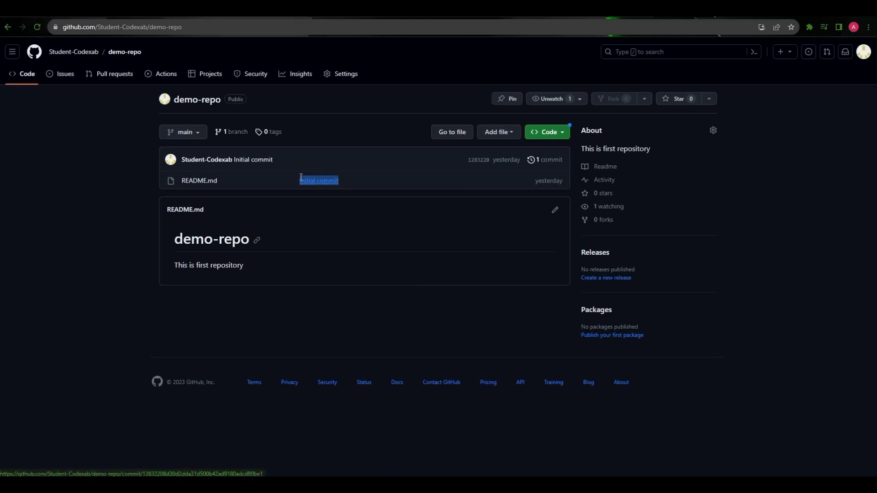
pyautogui.click(372, 189)
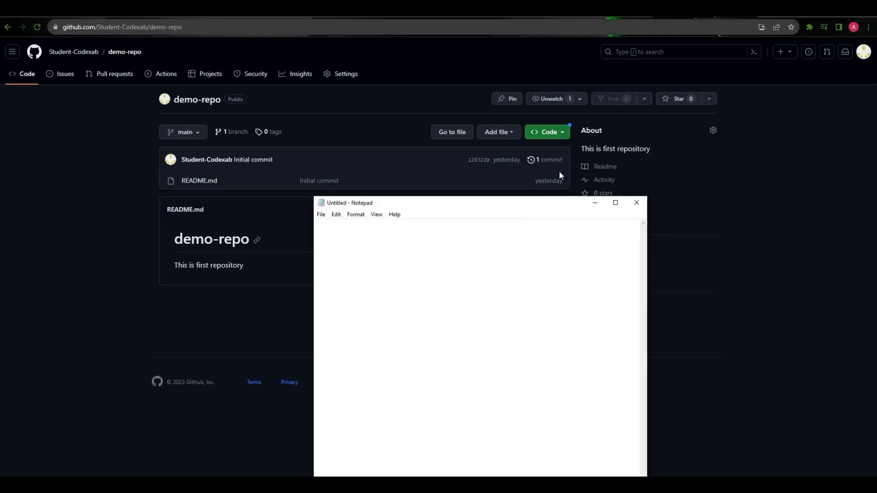
# Move the empty Notepad window higher and write two lines: "add --- change" and "permanent change ---- commit".
pyautogui.moveTo(509, 206); pyautogui.dragTo(540, 114)
pyautogui.write('a')
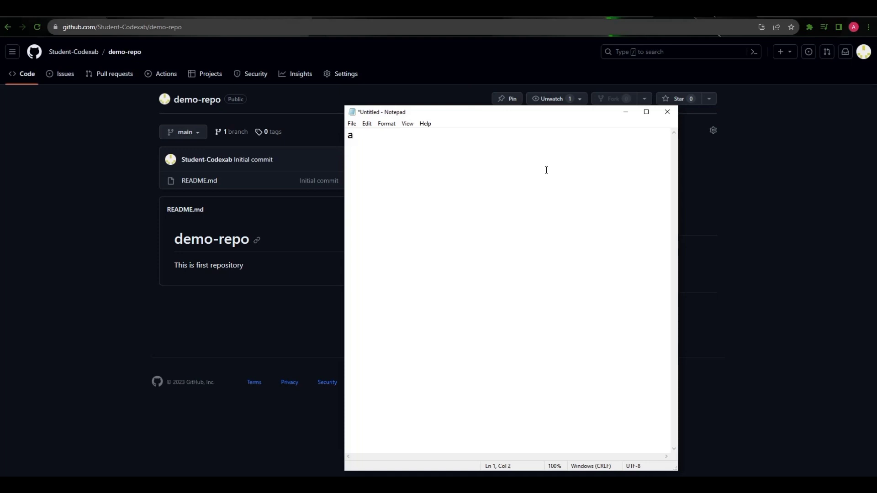
pyautogui.write('dd')
pyautogui.write('--- change')
pyautogui.write('perman')
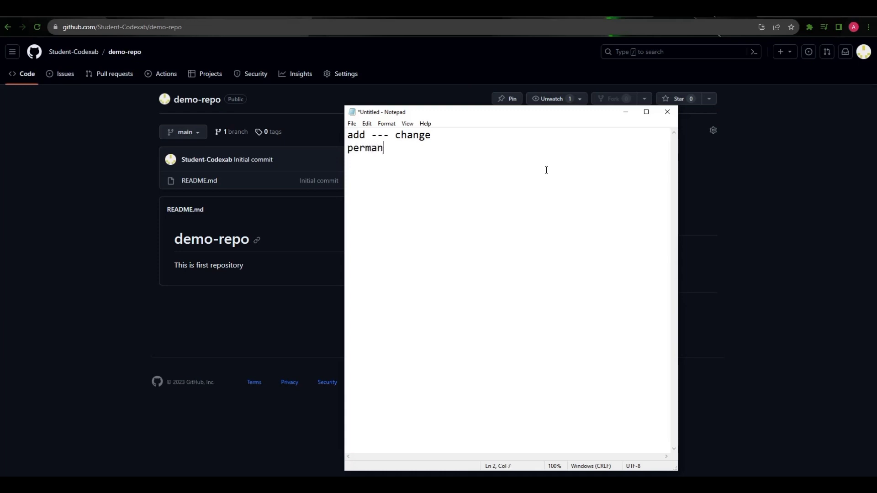
pyautogui.write('ent change ---- commit')
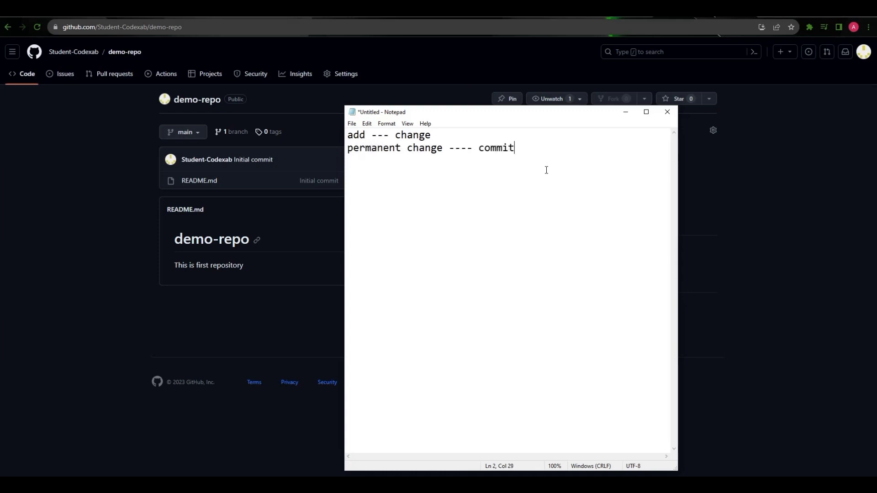
# Highlight the terms for add, change, permanent change and commit in the notes, and minimize the Notepad window.
pyautogui.moveTo(366, 134); pyautogui.dragTo(345, 134)
pyautogui.moveTo(432, 135); pyautogui.dragTo(396, 136)
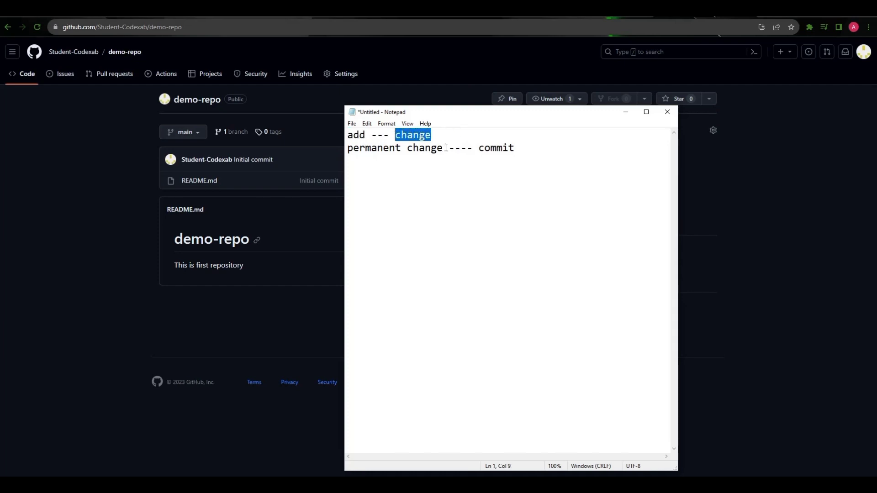
pyautogui.moveTo(446, 148); pyautogui.dragTo(345, 149)
pyautogui.click(484, 148)
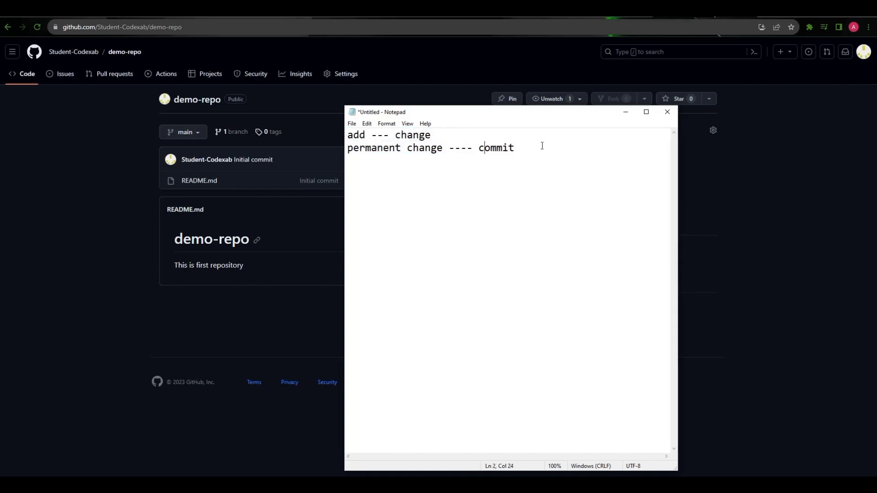
pyautogui.moveTo(525, 148); pyautogui.dragTo(478, 148)
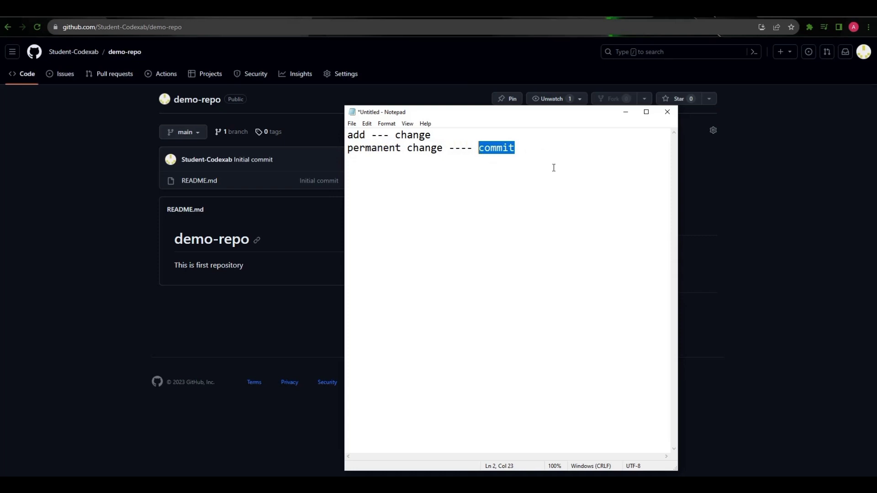
pyautogui.click(554, 168)
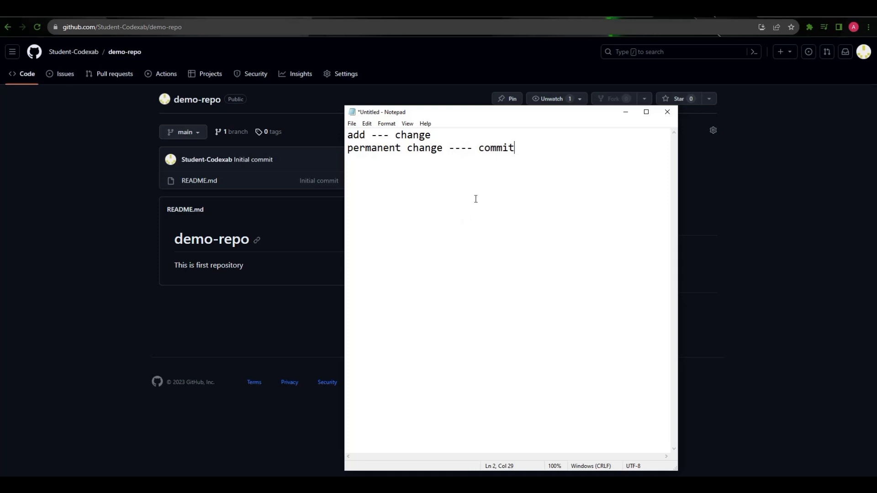
pyautogui.click(626, 112)
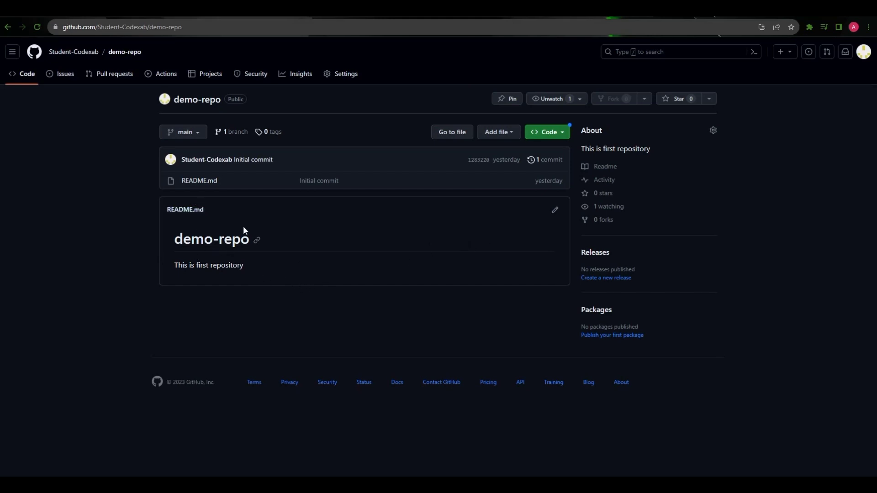
# Edit README.md and add the line "I am new to Github and learning new things." below the repository description.
pyautogui.click(556, 213)
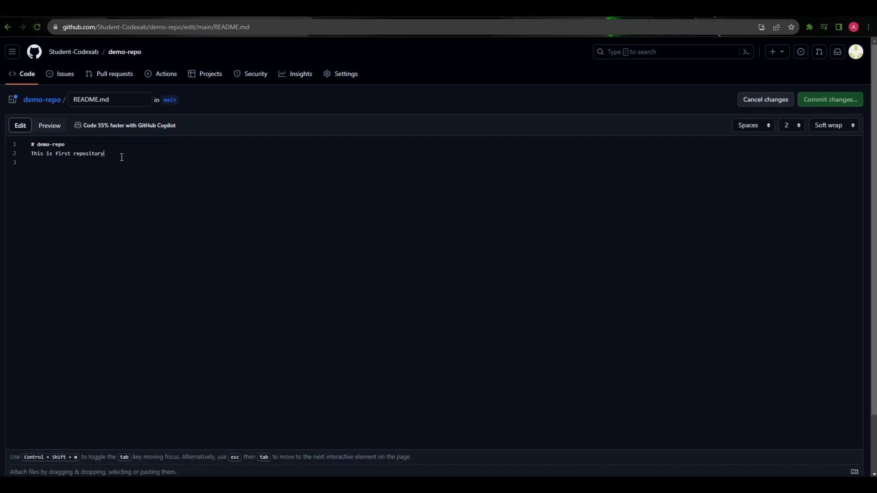
pyautogui.press('Return')
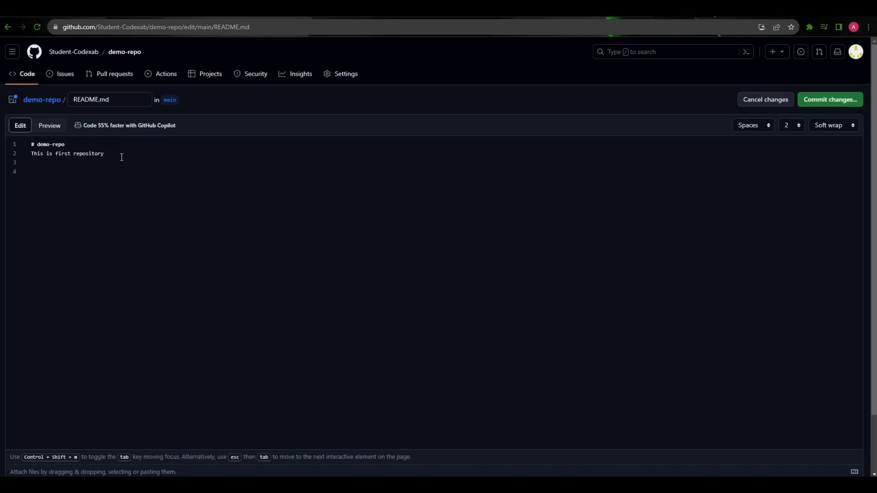
pyautogui.write('I am new to Github and learning new things.')
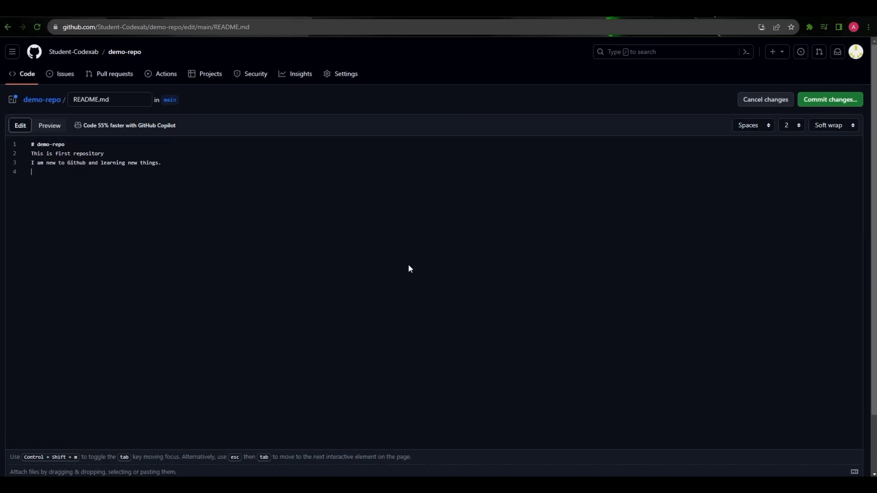
# Commit the README.md edit directly to the main branch with the message "Update README.md" and no extended description.
pyautogui.click(826, 104)
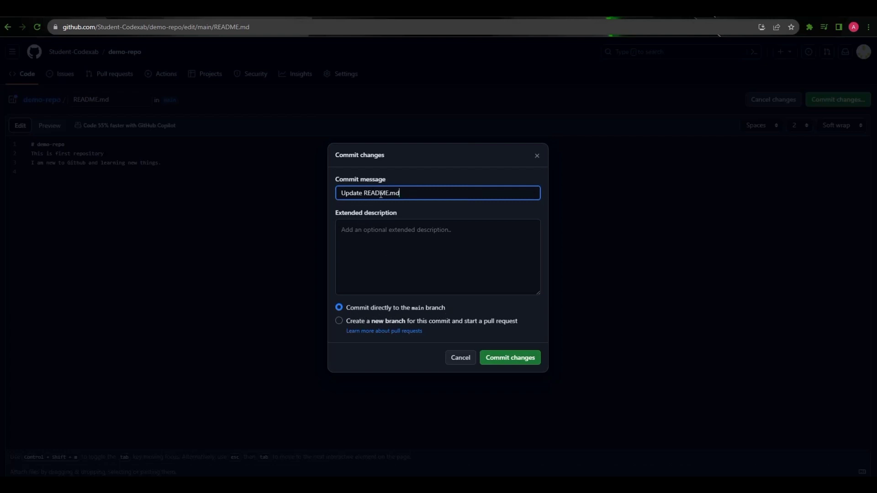
pyautogui.moveTo(403, 193); pyautogui.dragTo(342, 194)
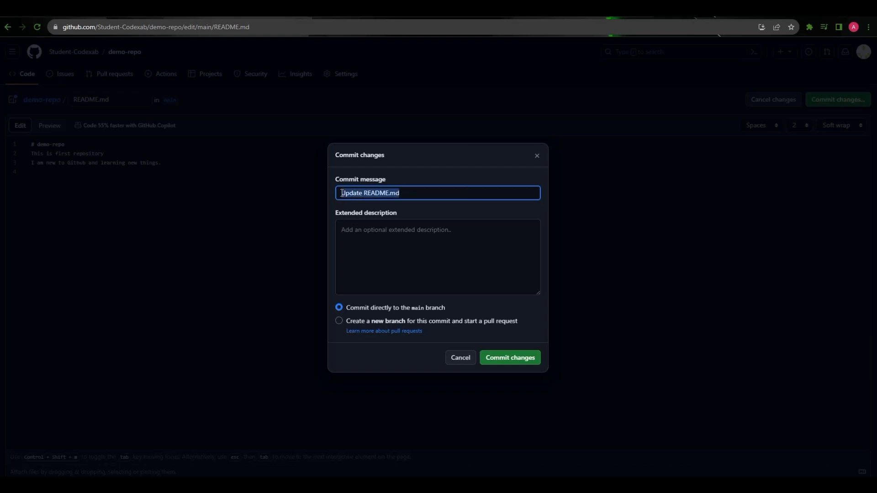
pyautogui.click(417, 197)
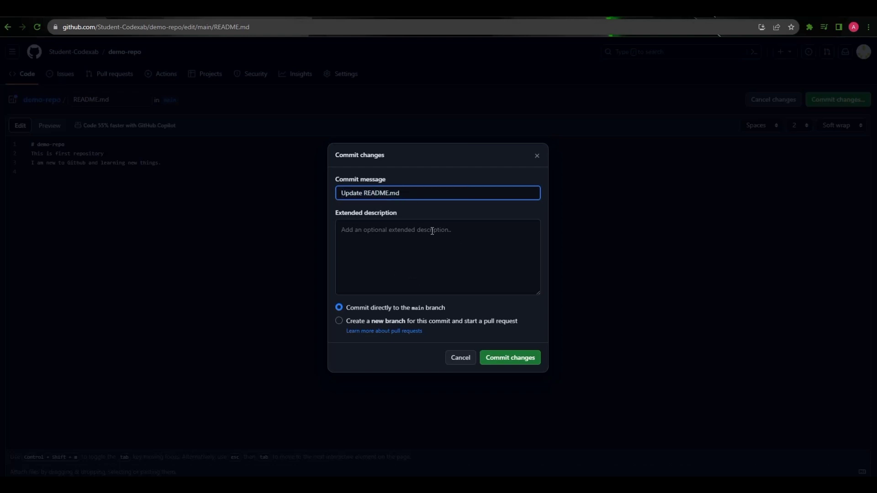
pyautogui.click(377, 236)
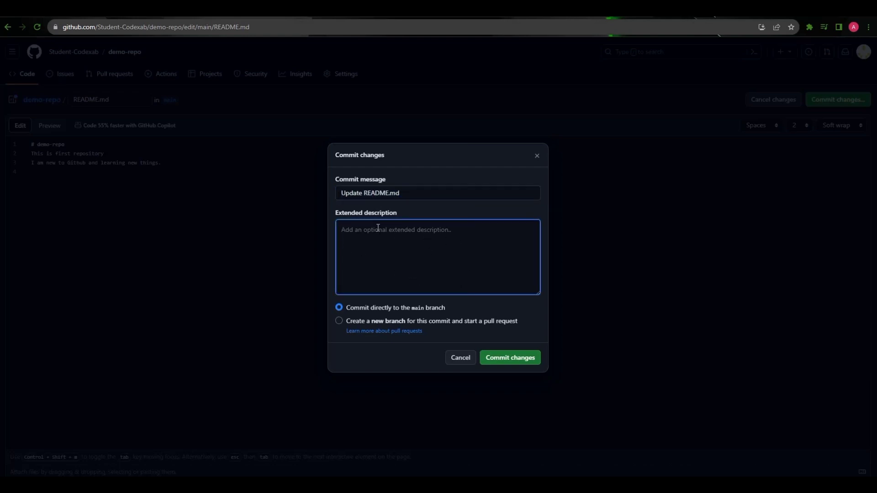
pyautogui.click(459, 213)
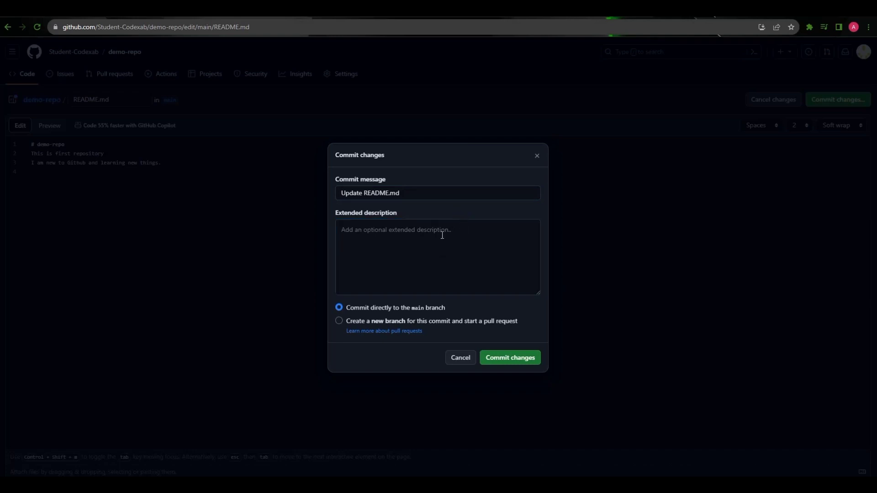
pyautogui.click(442, 235)
pyautogui.click(462, 207)
pyautogui.click(511, 360)
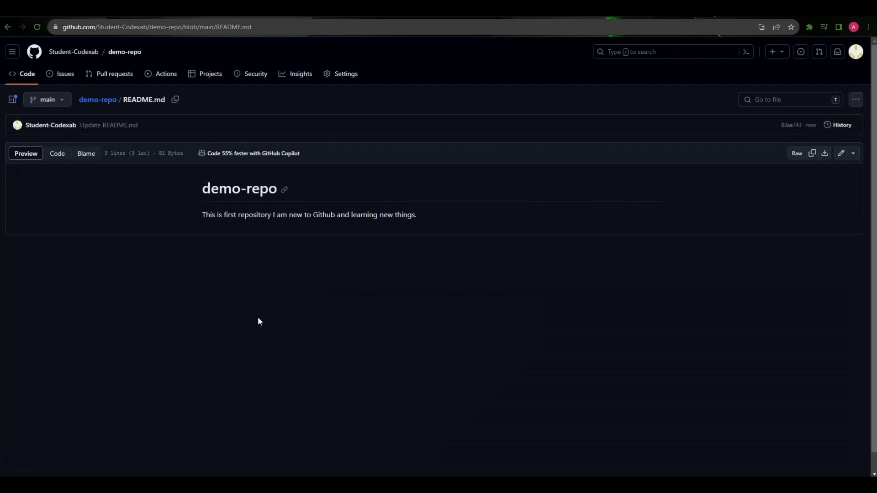
# Return to the demo-repo main page and review the latest commit message and the added README sentence.
pyautogui.click(19, 78)
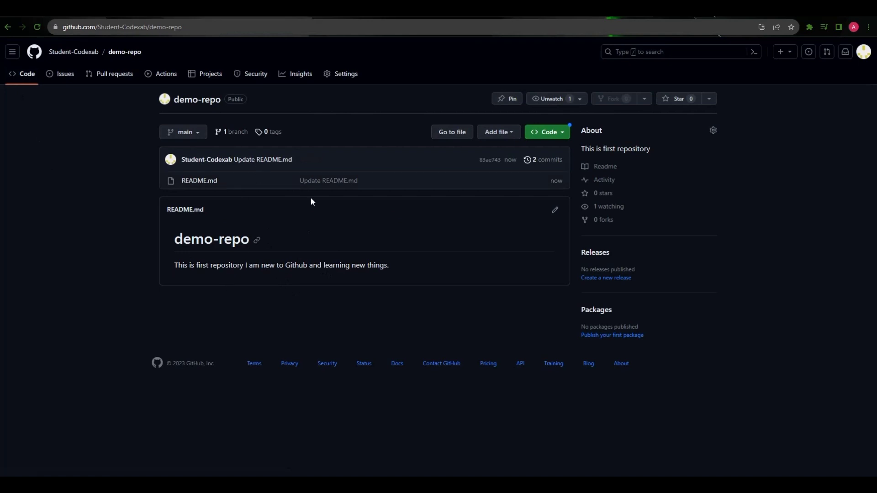
pyautogui.moveTo(361, 180); pyautogui.dragTo(297, 180)
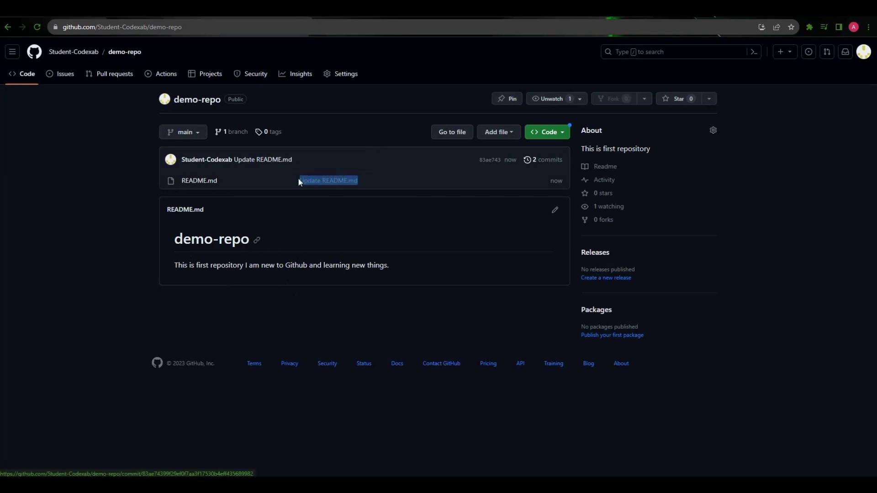
pyautogui.click(393, 184)
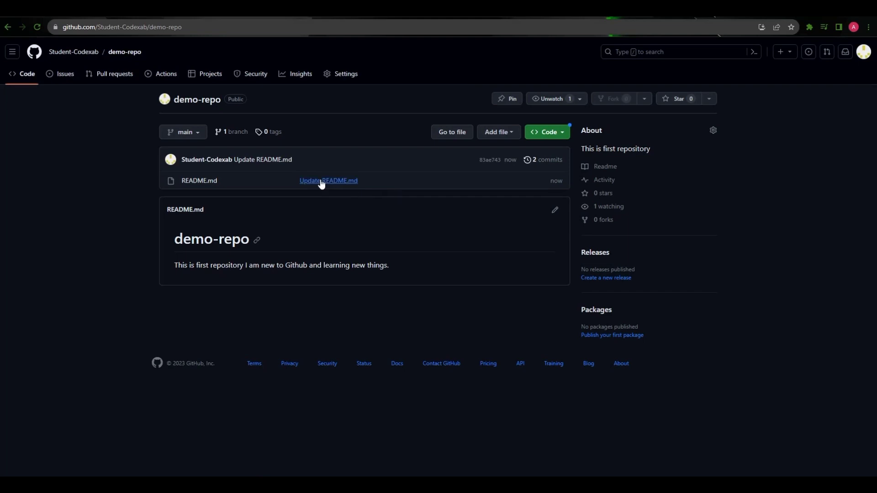
pyautogui.moveTo(360, 183); pyautogui.dragTo(298, 181)
pyautogui.click(399, 238)
pyautogui.moveTo(244, 266); pyautogui.dragTo(398, 265)
pyautogui.click(407, 273)
# Edit README.md again and insert a "<br>" line between the description and the sentence about learning Github.
pyautogui.click(557, 212)
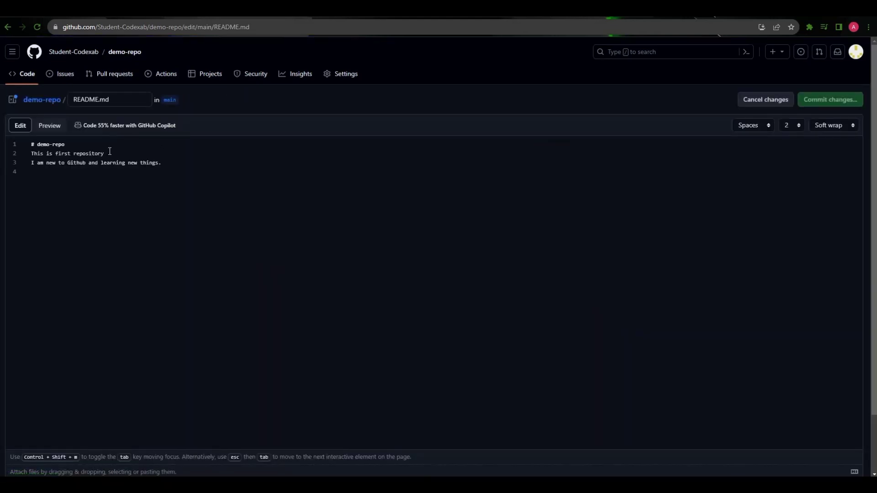
pyautogui.press('Return')
pyautogui.write('Mc')
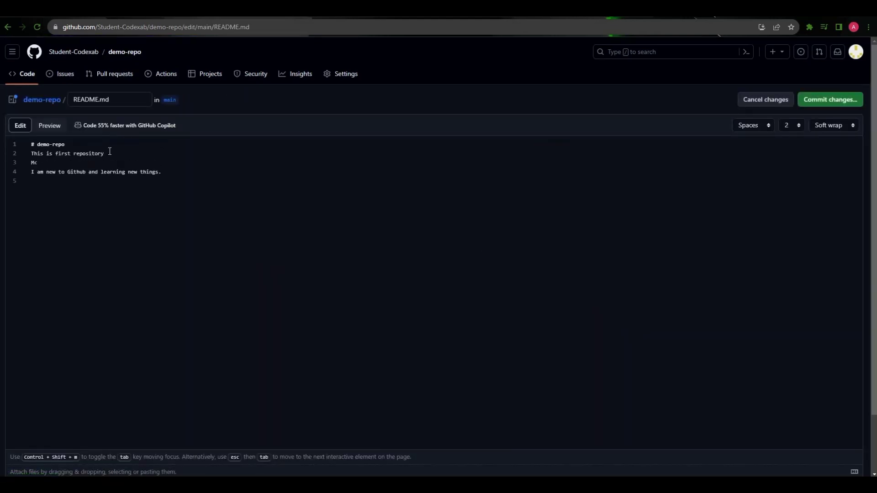
pyautogui.press('BackSpace')
pyautogui.press('BackSpace')
pyautogui.write('<br>')
pyautogui.moveTo(45, 163); pyautogui.dragTo(26, 156)
pyautogui.click(44, 163)
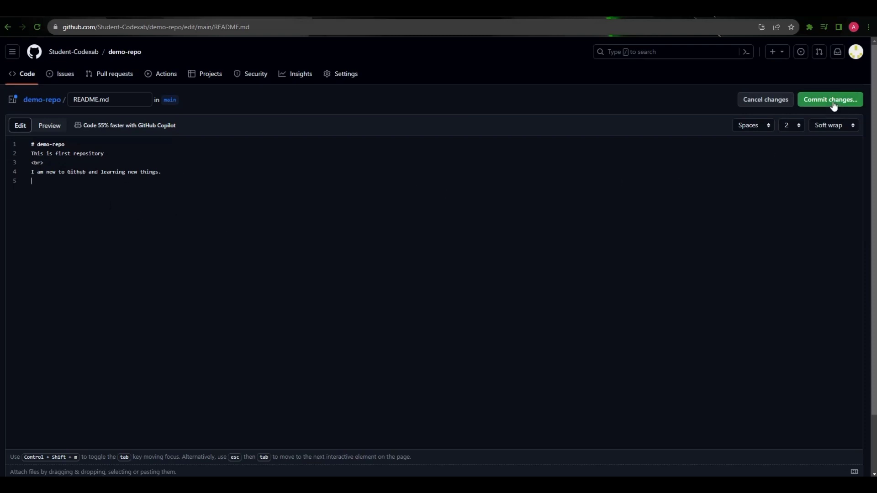
# Commit the line-break edit directly to the main branch with the message "add next line using tag".
pyautogui.click(836, 99)
pyautogui.moveTo(413, 194); pyautogui.dragTo(340, 198)
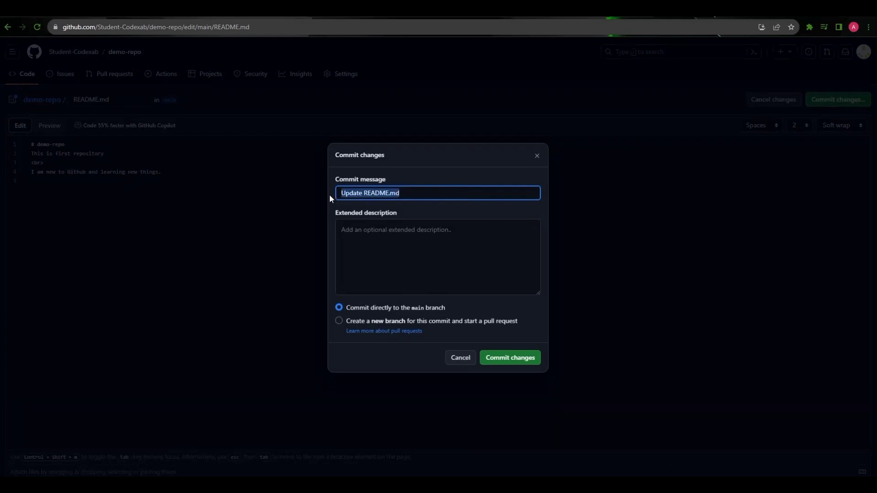
pyautogui.write('add ne')
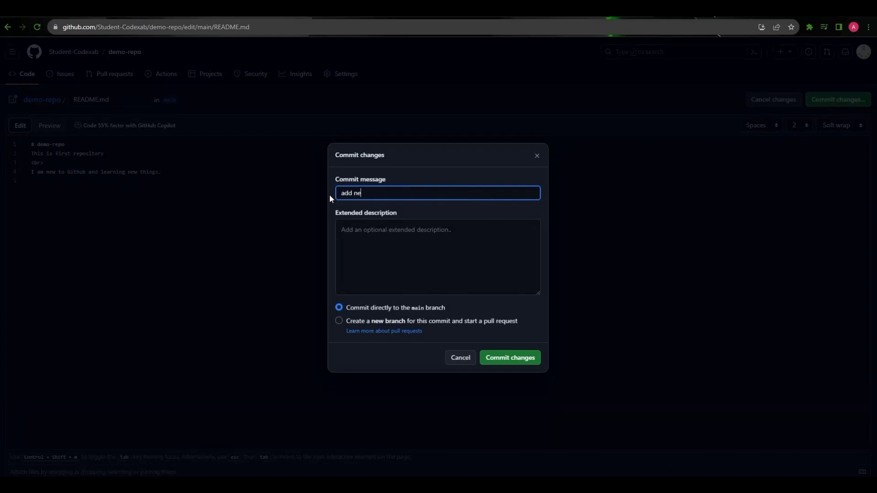
pyautogui.write('xt line using tag')
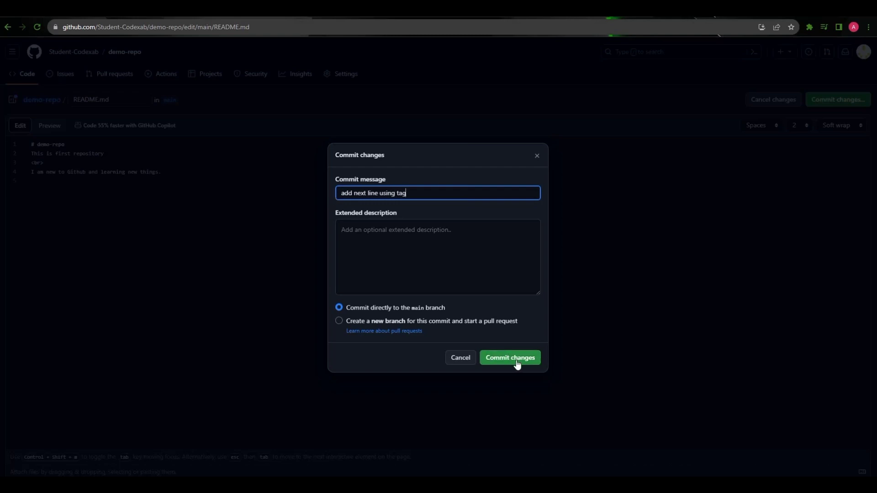
pyautogui.click(517, 358)
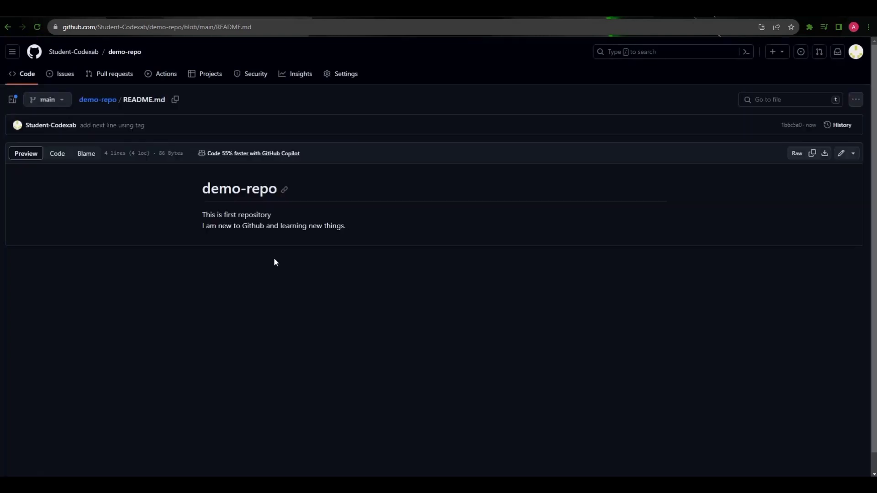
# Return to the repository's main page and examine how the two README text lines are displayed.
pyautogui.click(26, 76)
pyautogui.moveTo(175, 276); pyautogui.dragTo(316, 280)
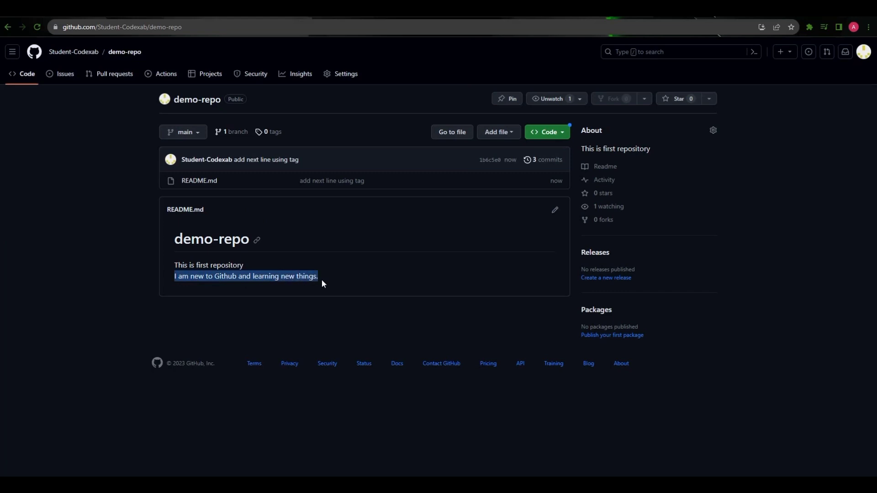
pyautogui.click(365, 293)
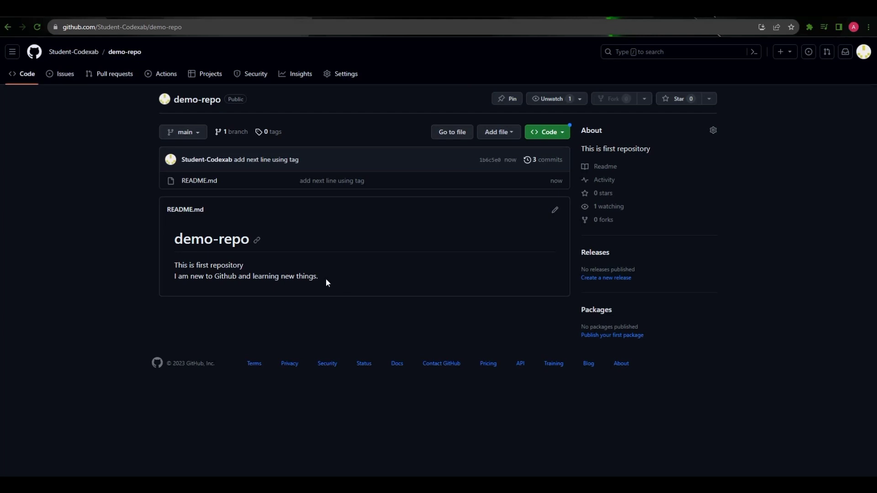
pyautogui.moveTo(326, 278); pyautogui.dragTo(173, 266)
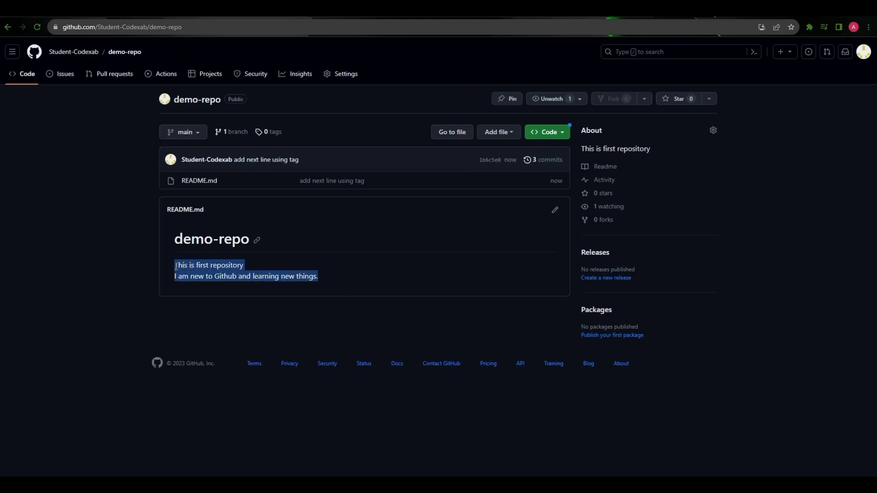
pyautogui.click(346, 285)
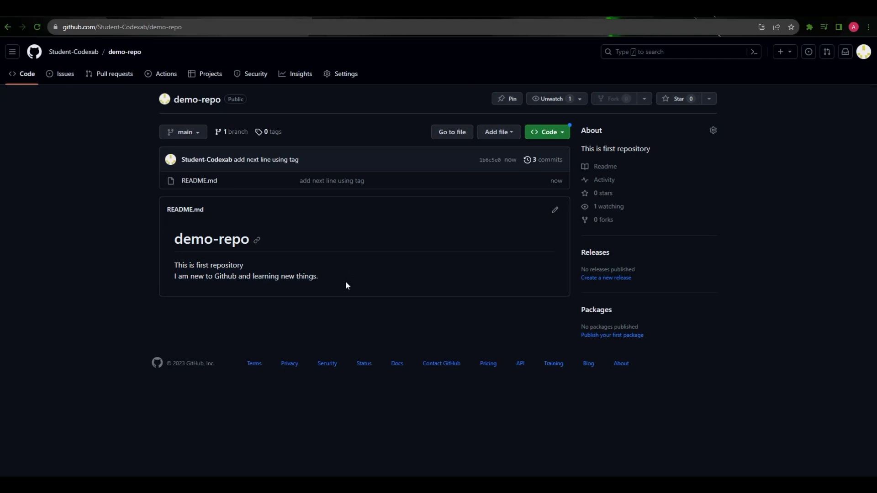